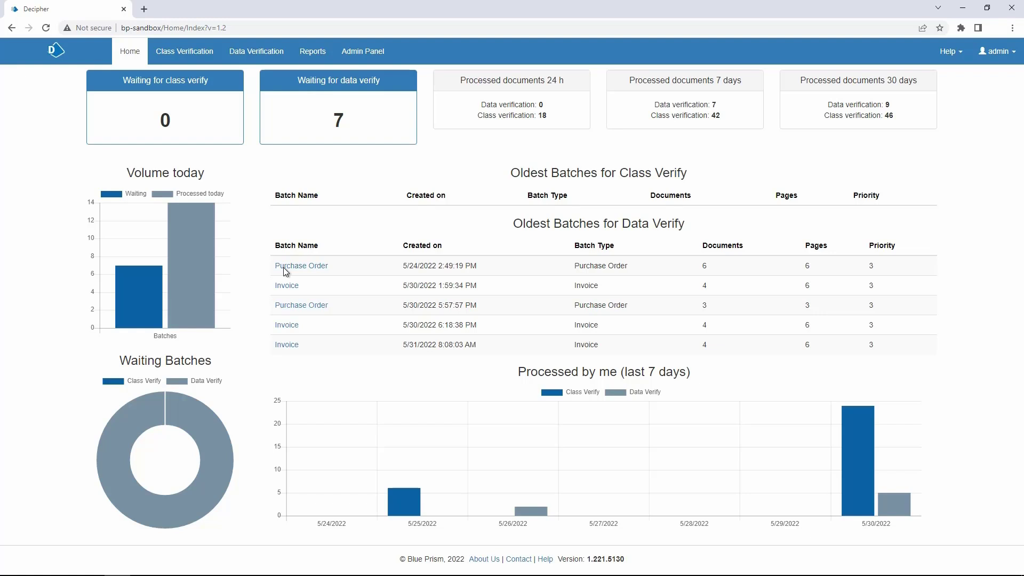
# Open the oldest Purchase Order batch and view Document-1's fields beside the scanned order.
pyautogui.click(284, 266)
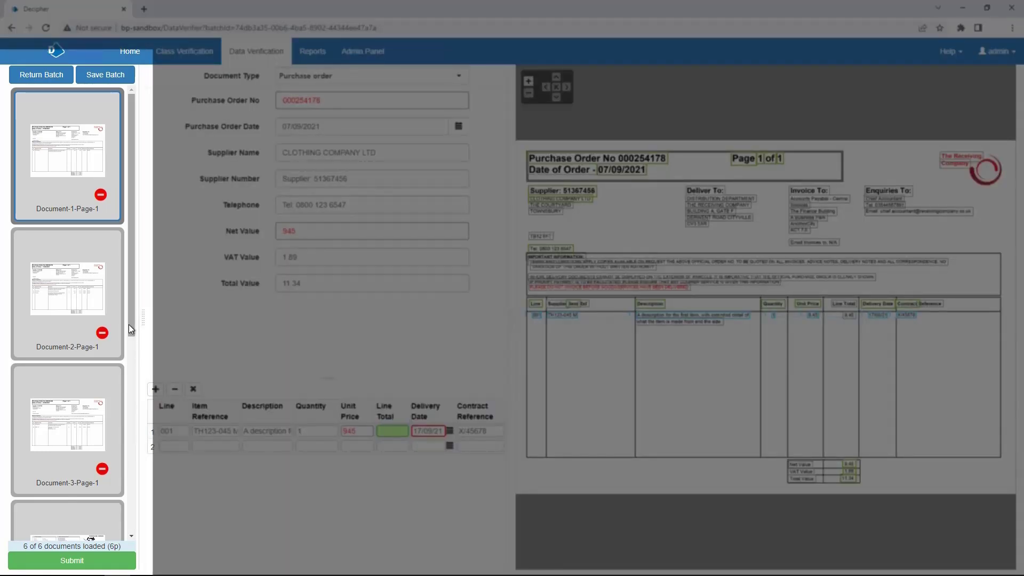
pyautogui.moveTo(129, 322); pyautogui.dragTo(139, 418)
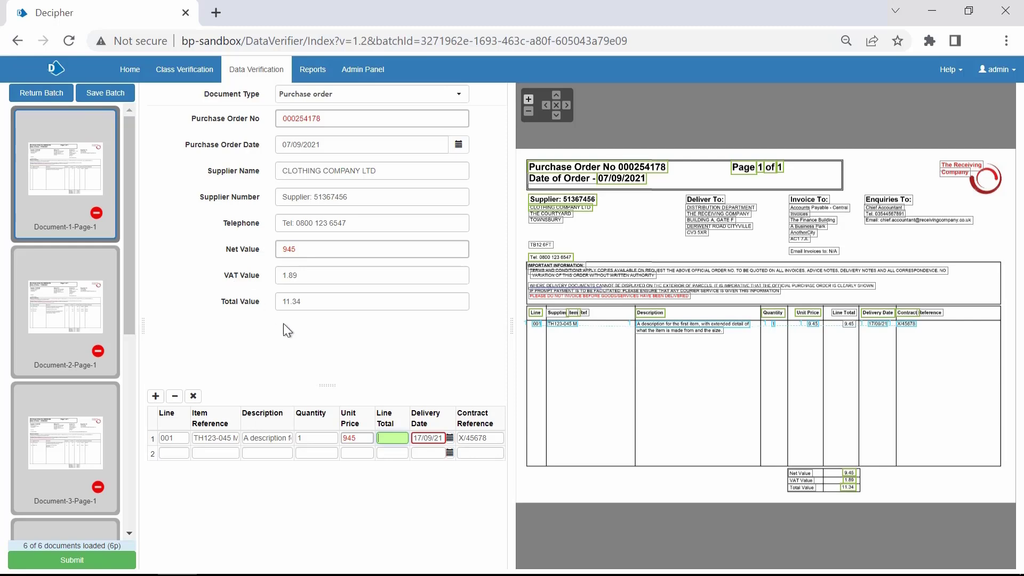
# Replace the Purchase Order No region with a new box around 000254178 and accept it.
pyautogui.click(412, 117)
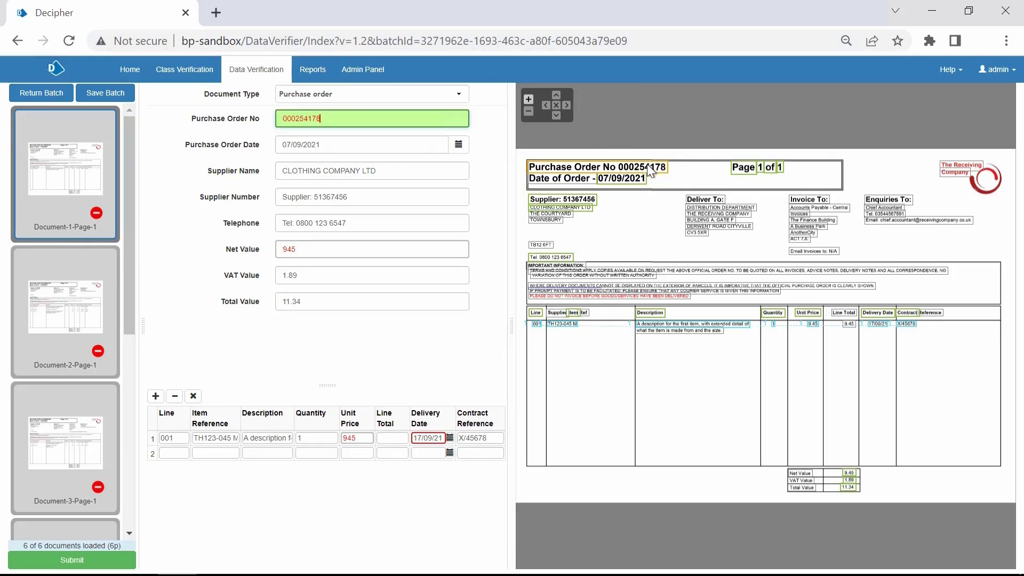
pyautogui.scroll(2, 647, 165)
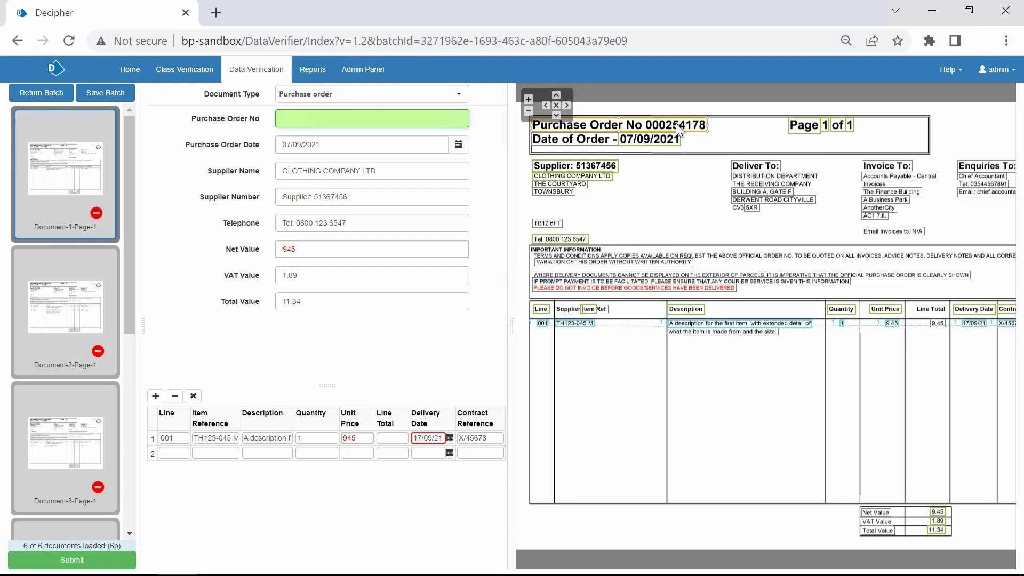
pyautogui.rightClick(676, 123)
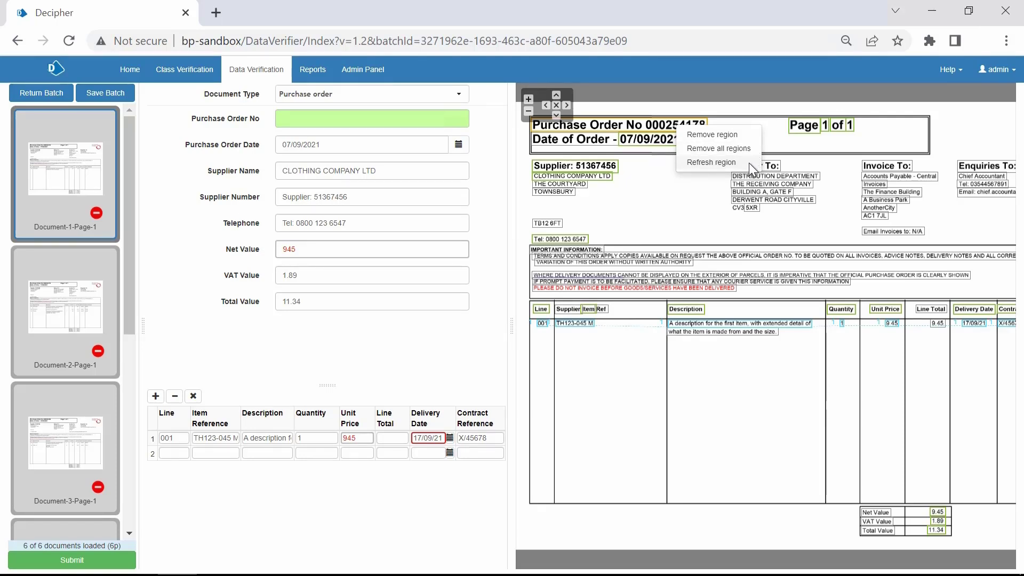
pyautogui.click(730, 135)
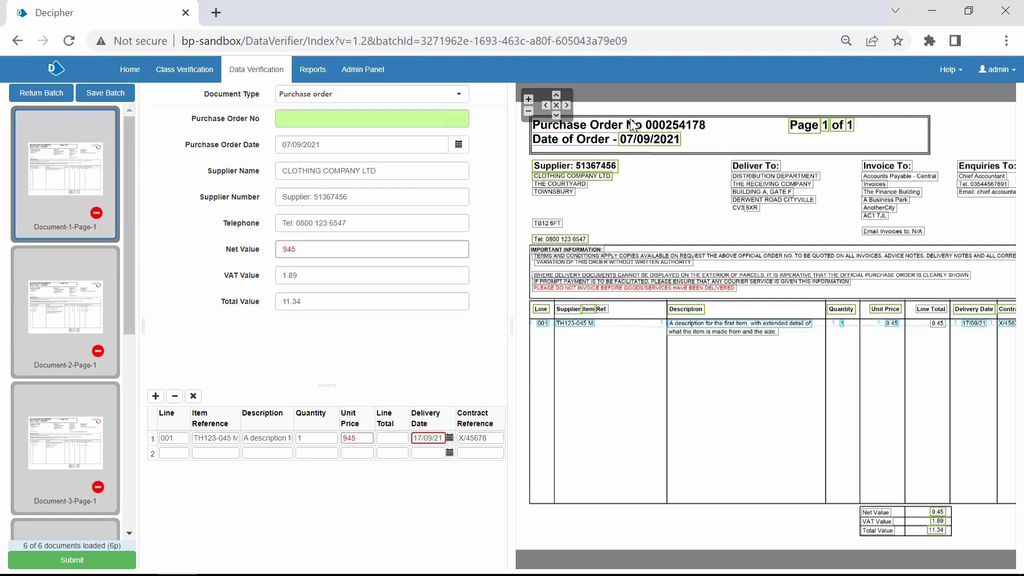
pyautogui.moveTo(641, 113); pyautogui.dragTo(708, 132)
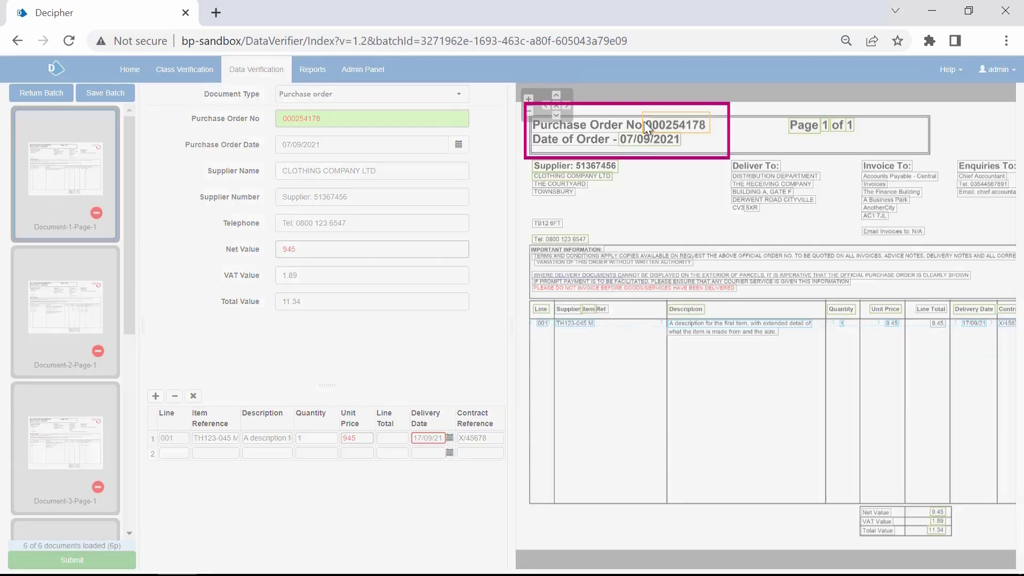
pyautogui.click(646, 125)
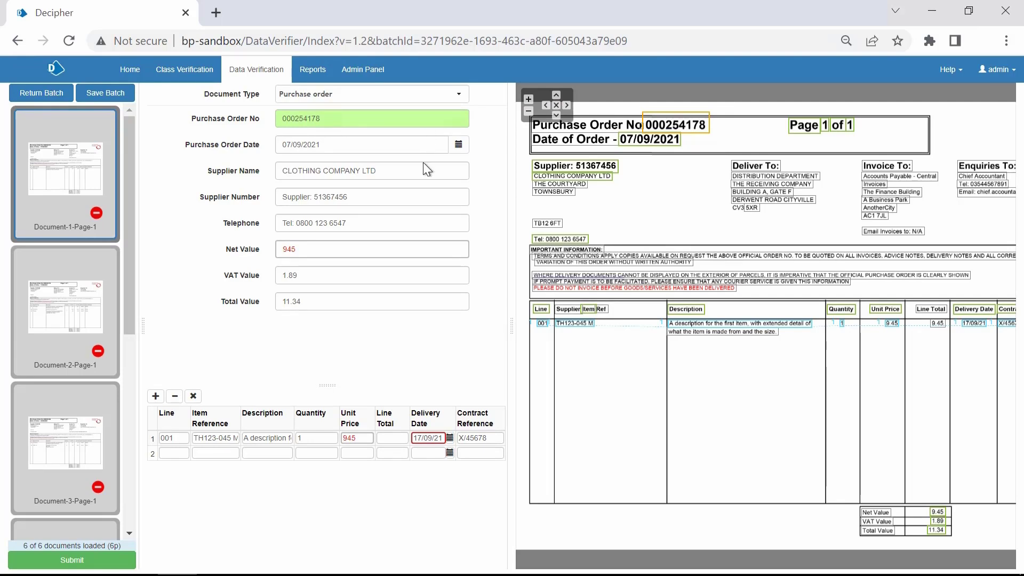
# Redraw the Supplier Number region around only the digits 51367456, dropping the Supplier: label.
pyautogui.click(384, 196)
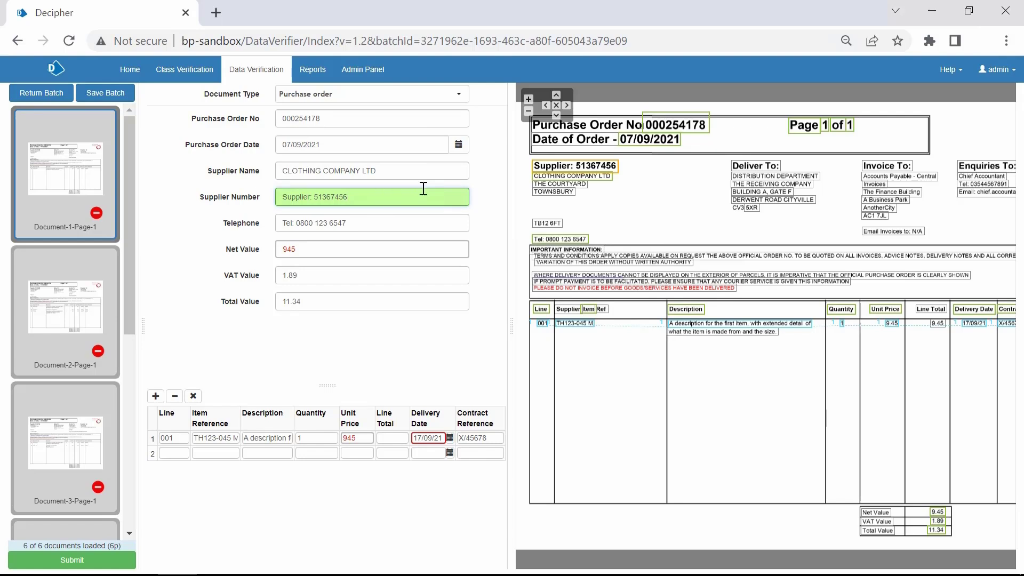
pyautogui.rightClick(606, 170)
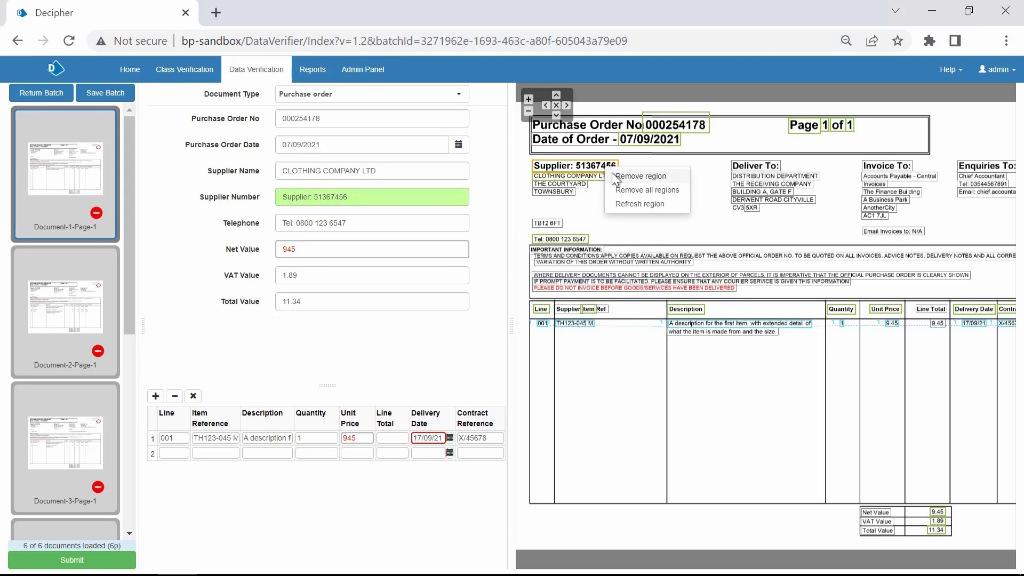
pyautogui.click(612, 173)
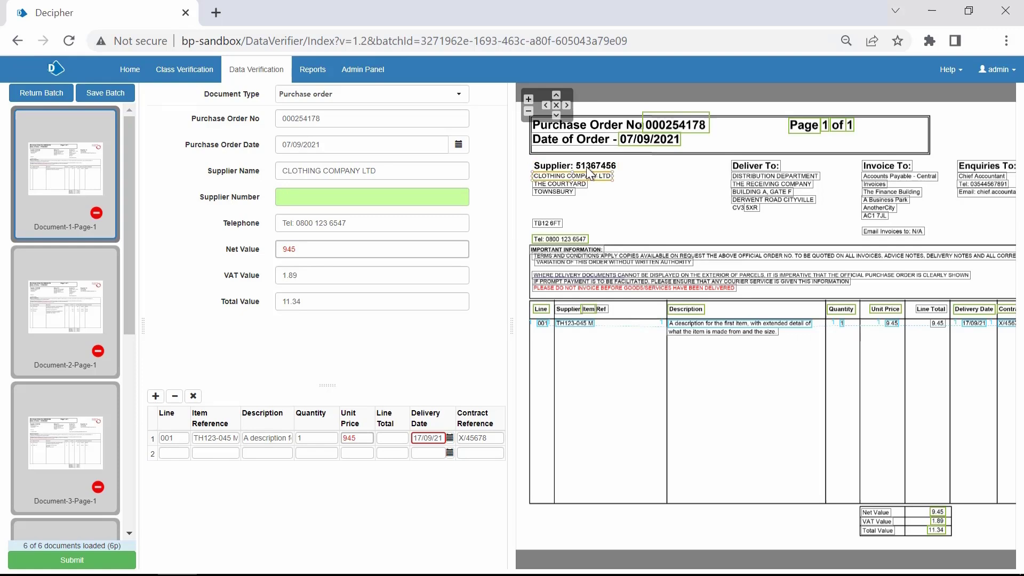
pyautogui.moveTo(574, 158); pyautogui.dragTo(620, 172)
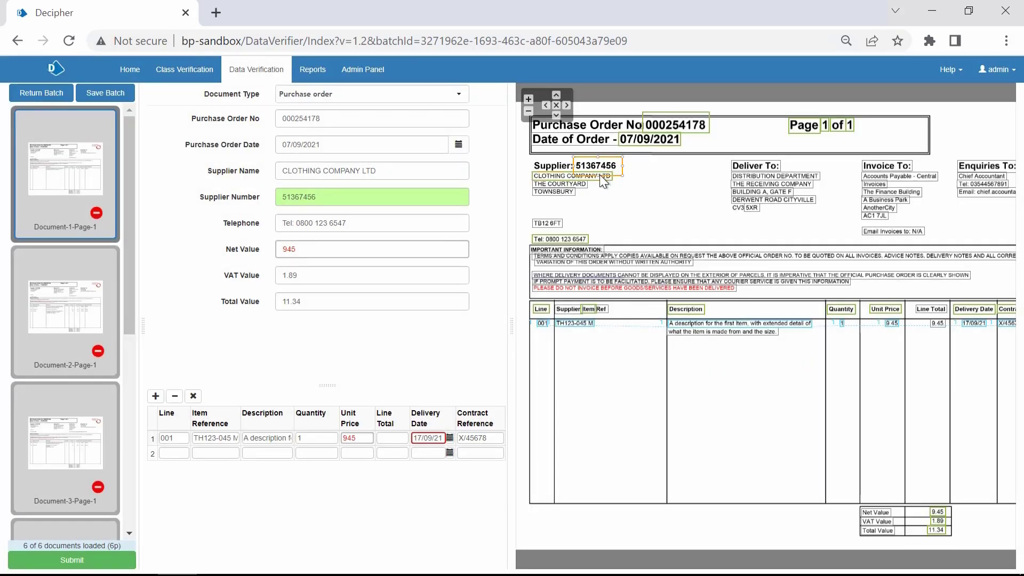
pyautogui.click(416, 224)
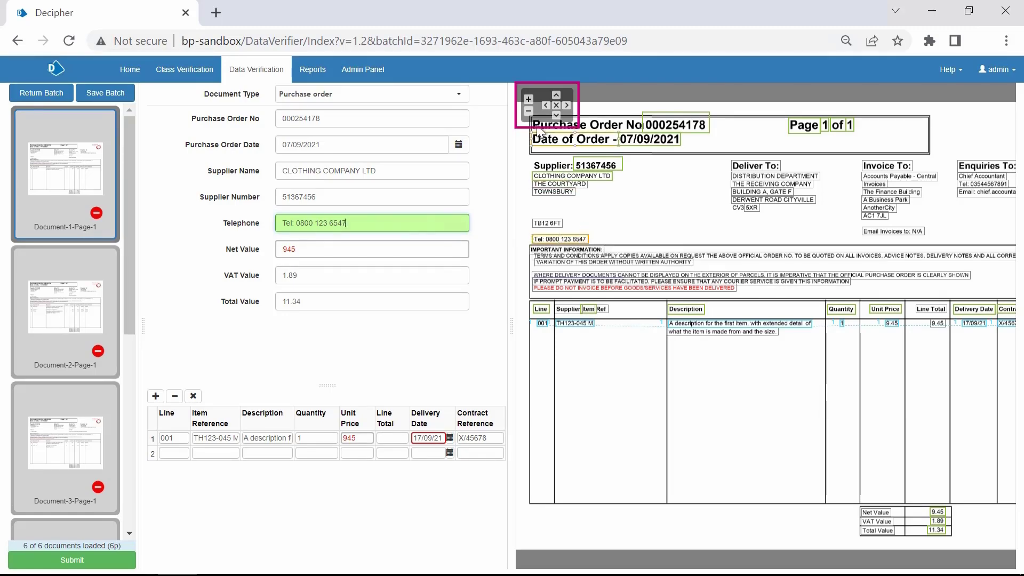
pyautogui.click(528, 99)
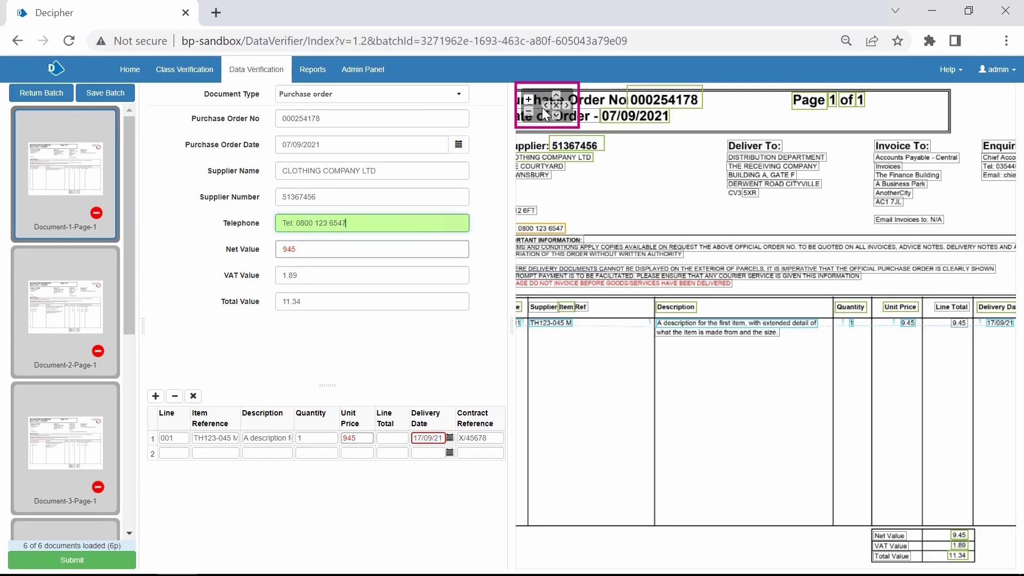
pyautogui.click(546, 104)
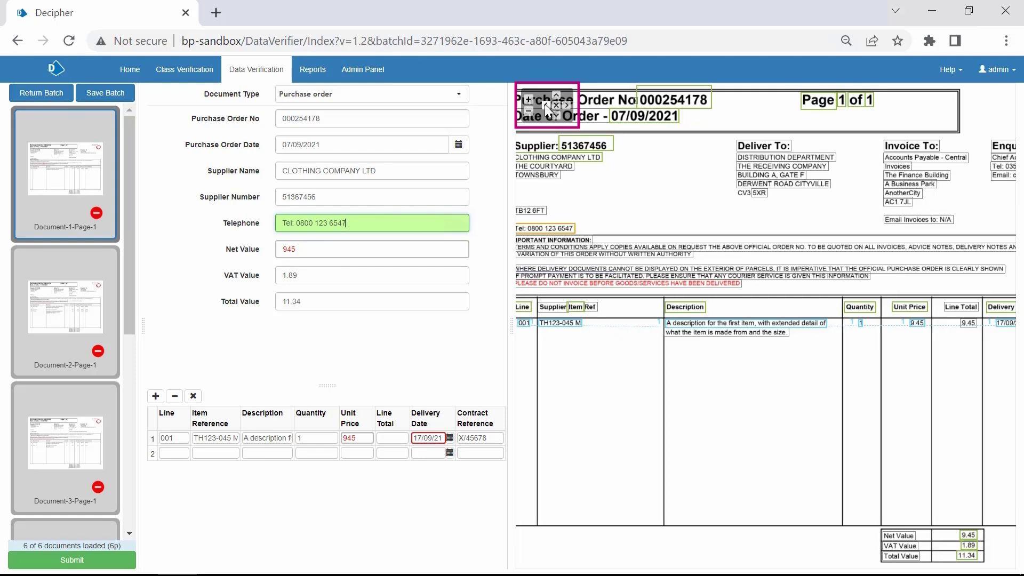
pyautogui.click(545, 104)
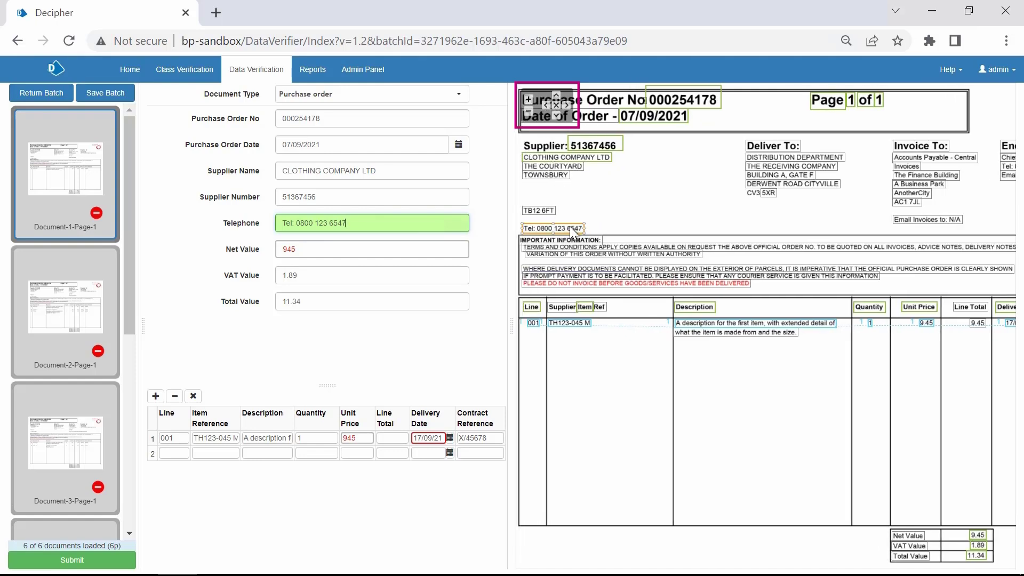
pyautogui.click(543, 230)
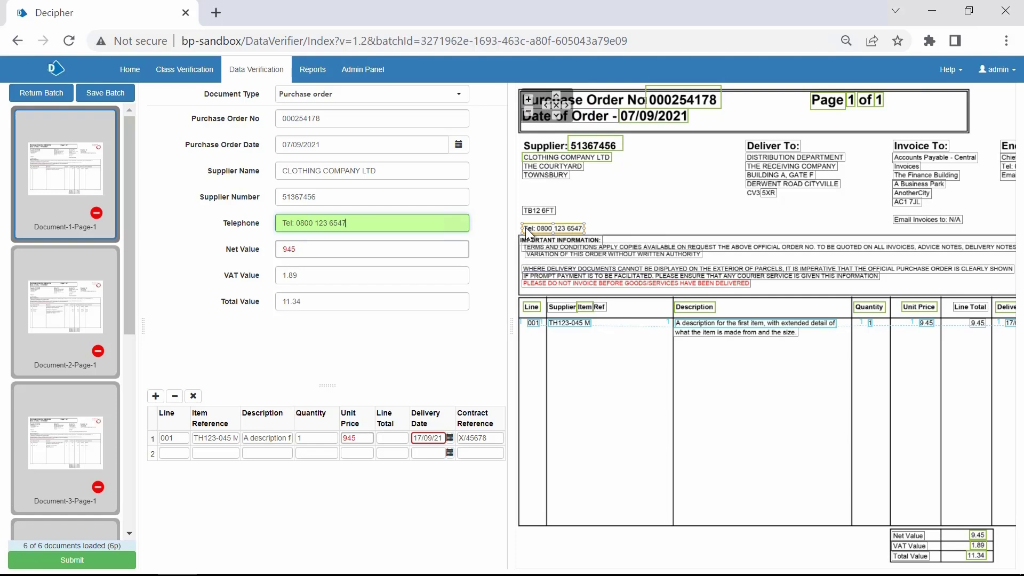
pyautogui.moveTo(520, 228)
pyautogui.mouseDown()
pyautogui.moveTo(538, 231)
pyautogui.moveTo(527, 231)
pyautogui.mouseUp()
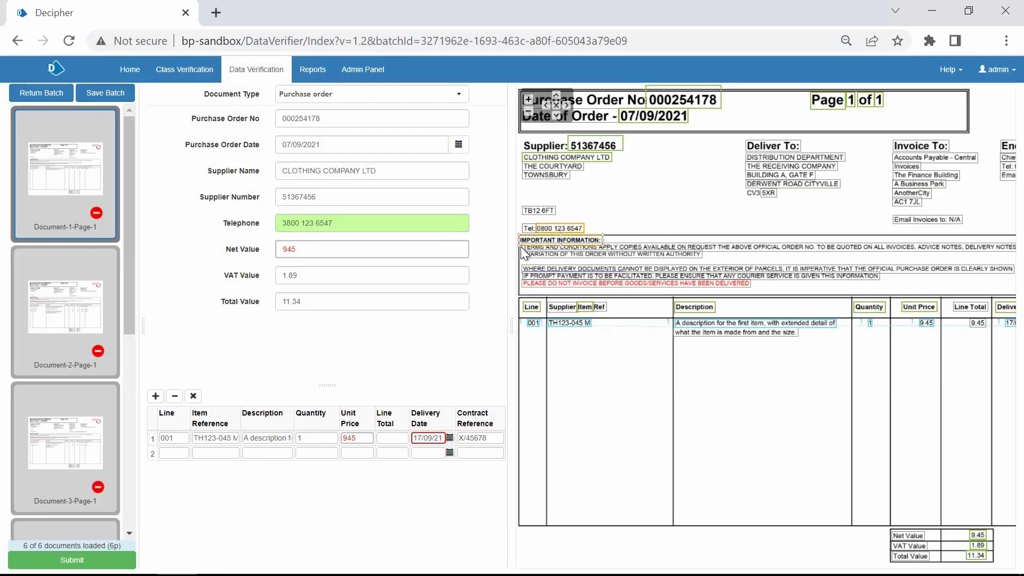
pyautogui.click(419, 228)
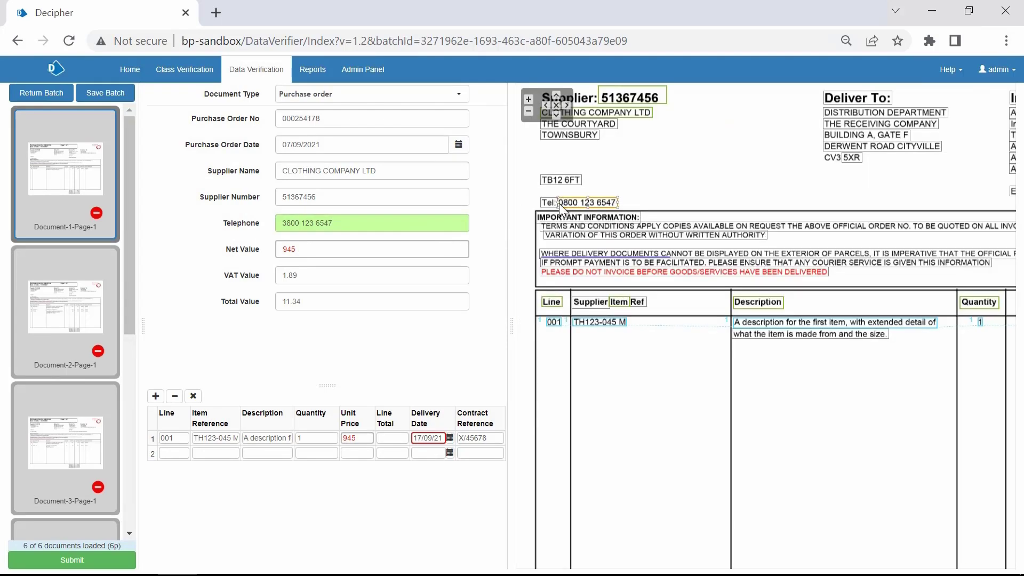
pyautogui.moveTo(559, 202); pyautogui.dragTo(556, 202)
# Replace Net Value 945 with the scanned order's 9.45 net value region.
pyautogui.click(345, 249)
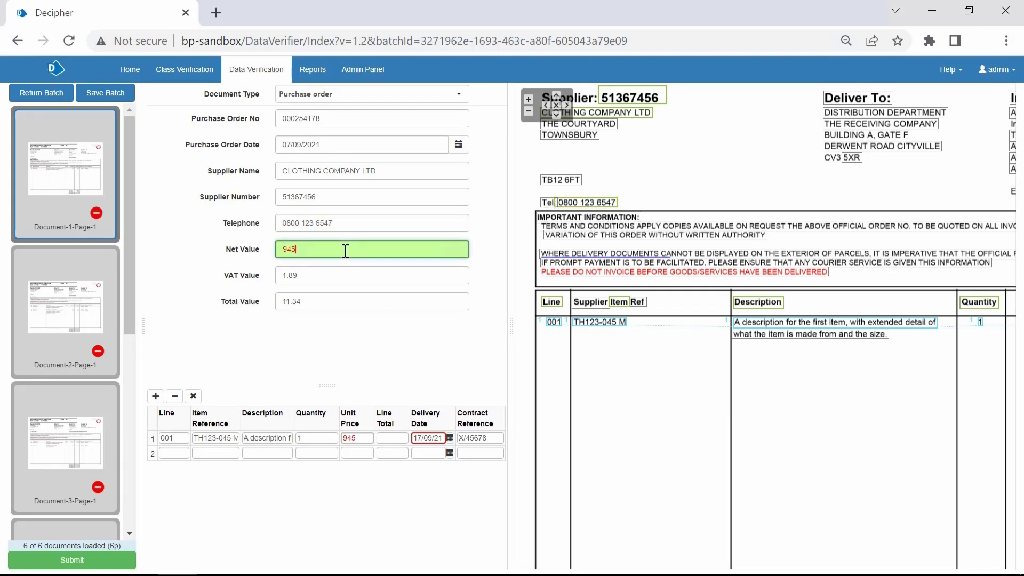
pyautogui.click(556, 116)
pyautogui.click(556, 116)
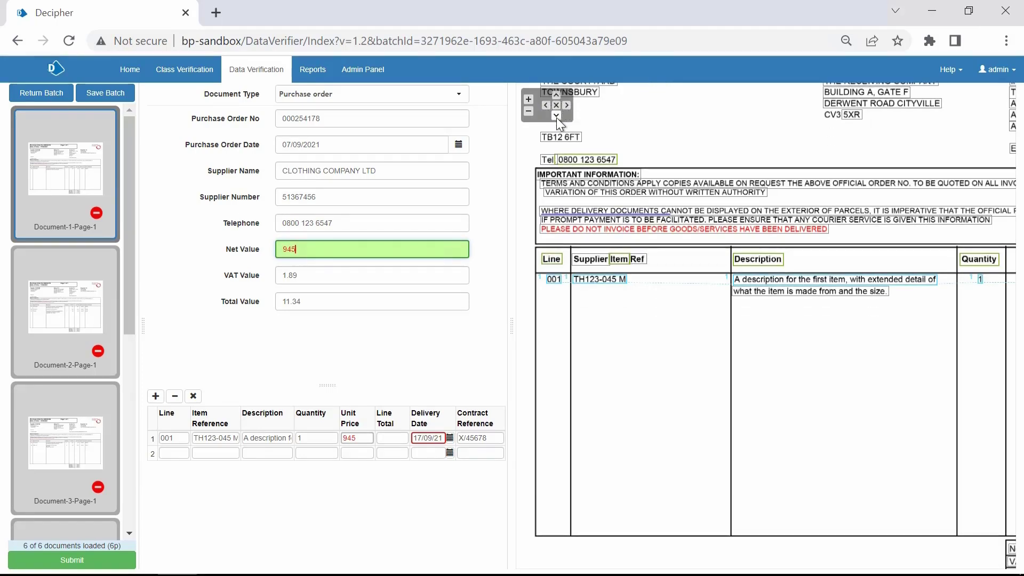
pyautogui.click(567, 104)
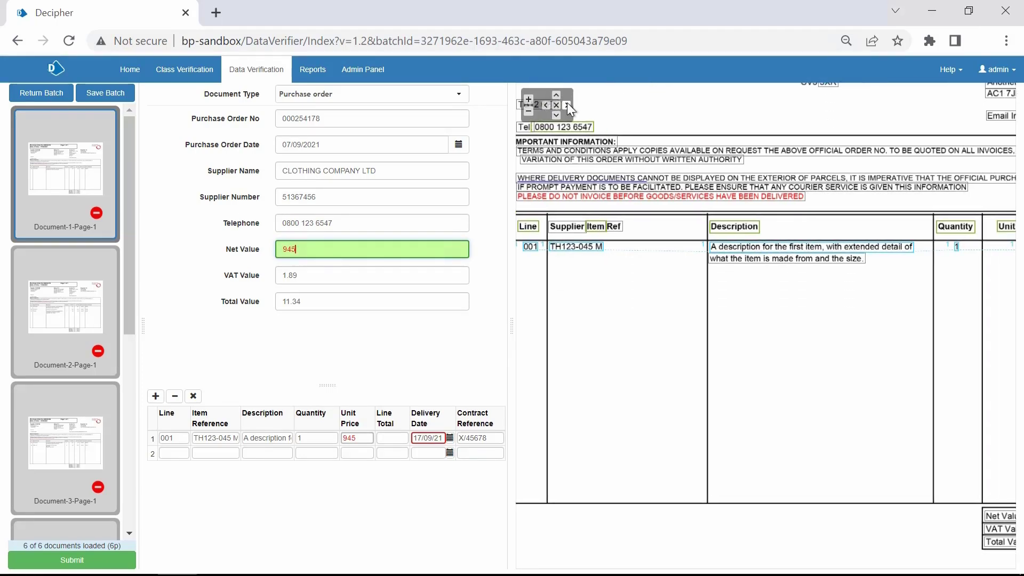
pyautogui.click(567, 104)
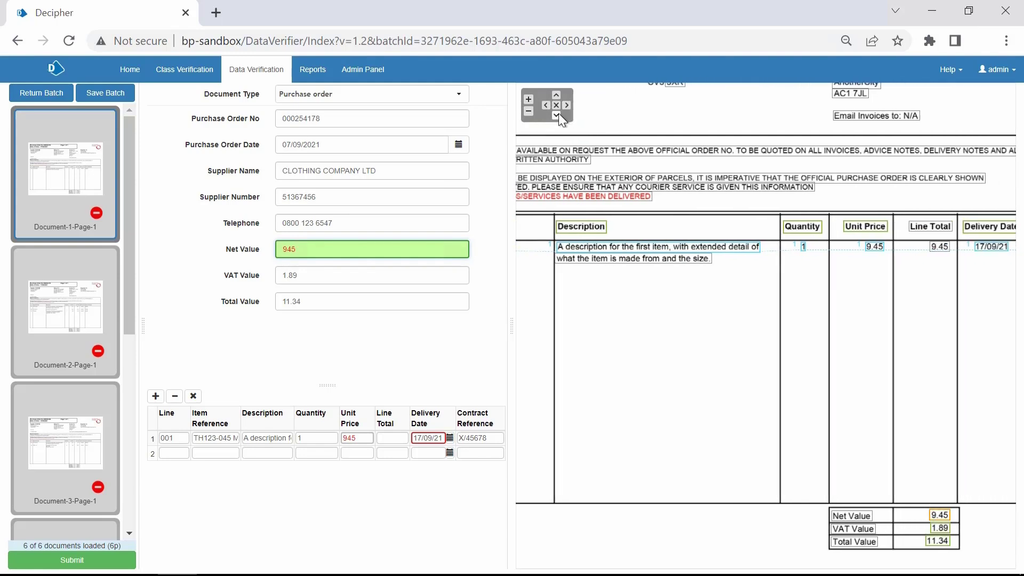
pyautogui.click(558, 114)
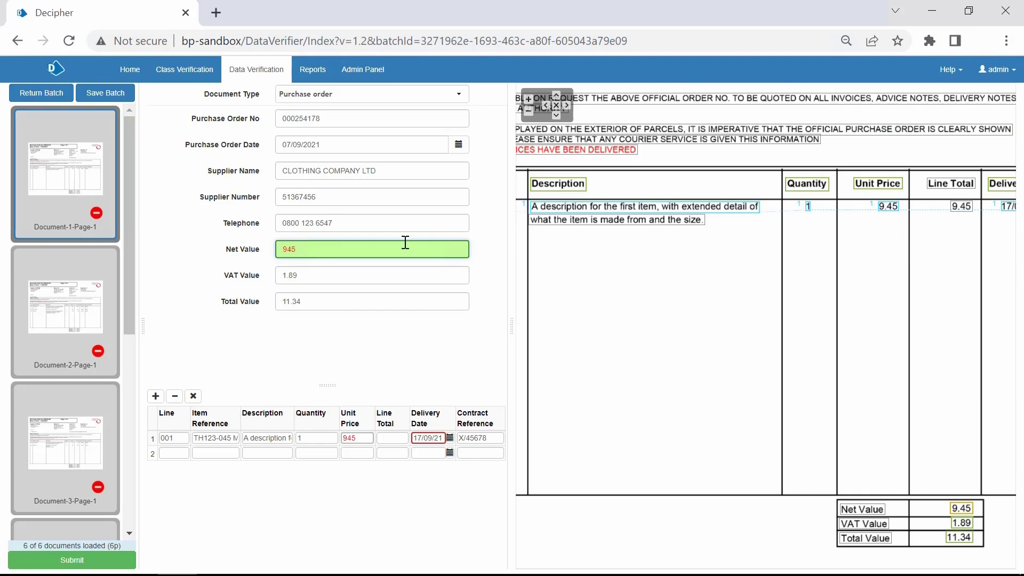
pyautogui.click(302, 254)
pyautogui.click(965, 513)
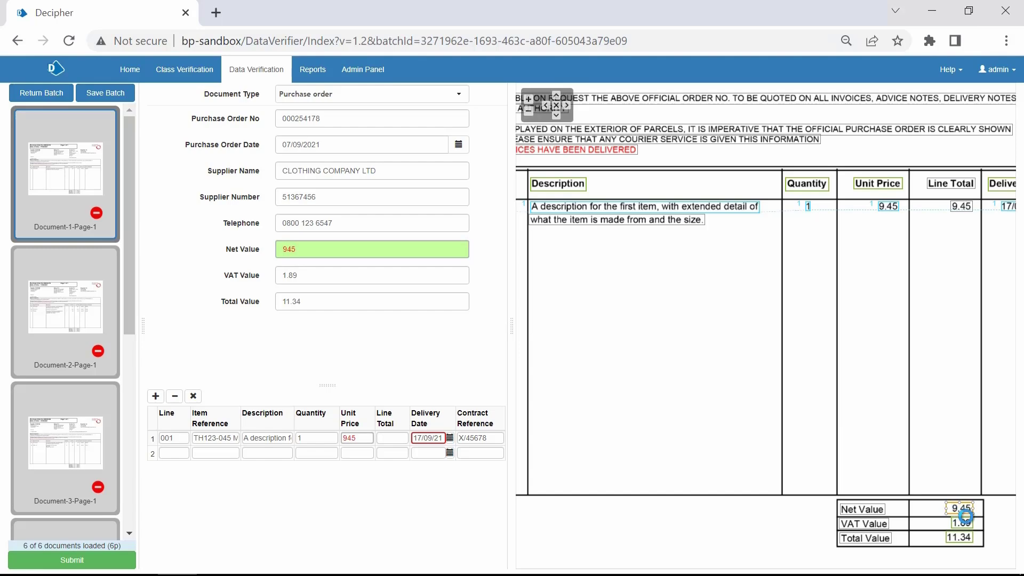
pyautogui.click(962, 510)
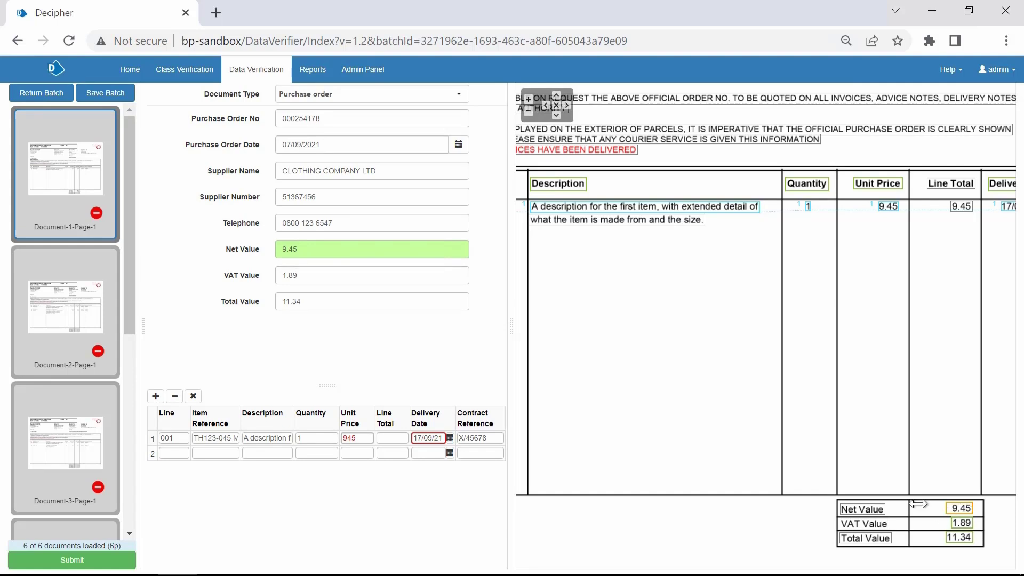
# Set line 1's Unit Price to 9.45 from the scanned price box.
pyautogui.click(378, 249)
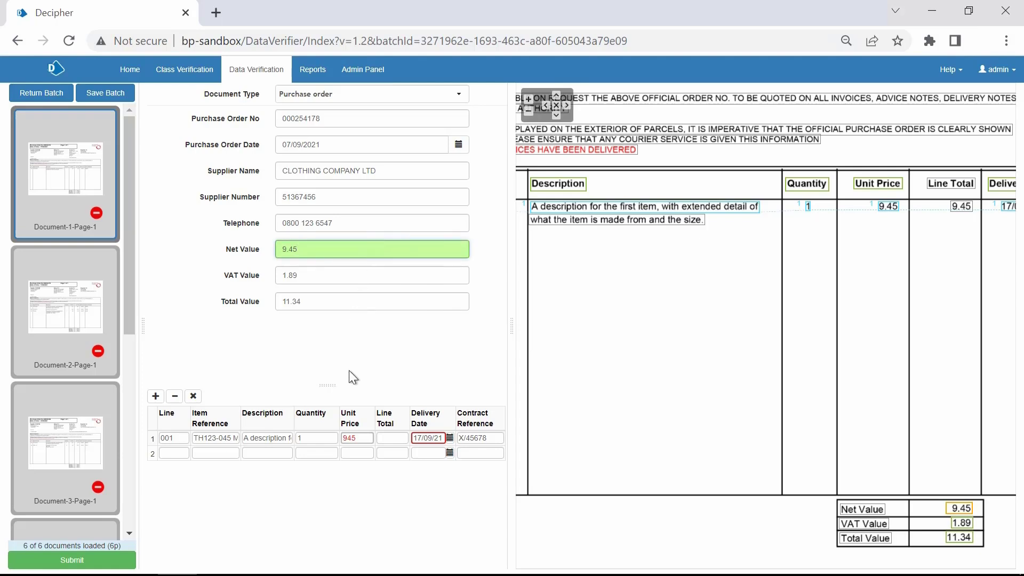
pyautogui.click(365, 438)
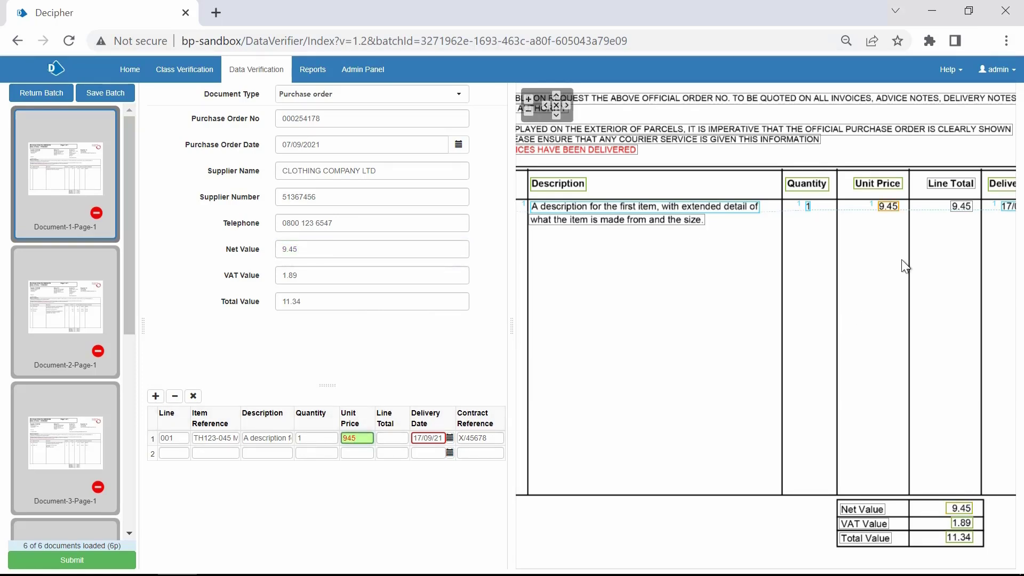
pyautogui.moveTo(896, 207)
pyautogui.click(875, 212)
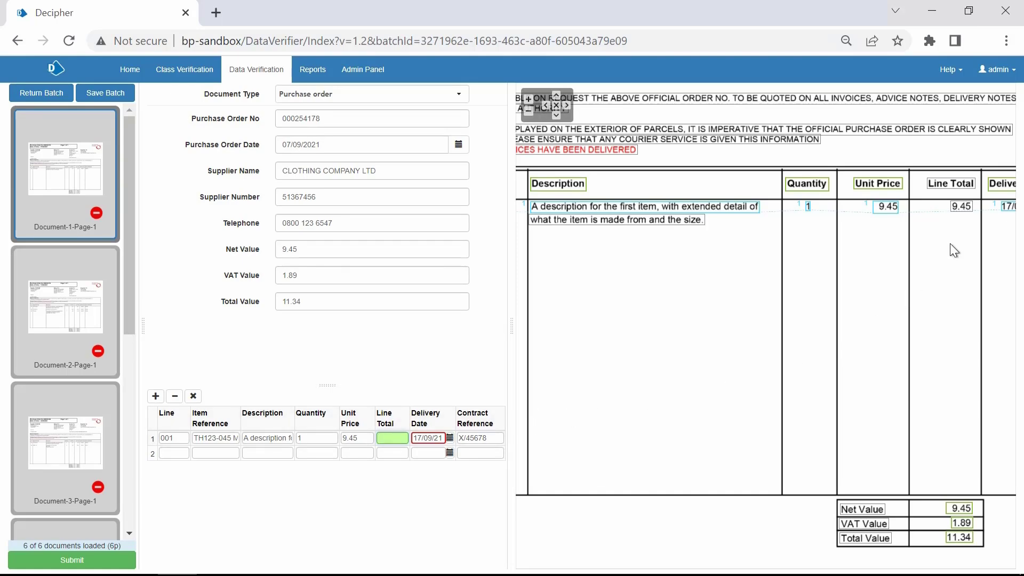
# Set line 1's Line Total to 9.45 from the scanned line total box.
pyautogui.click(962, 207)
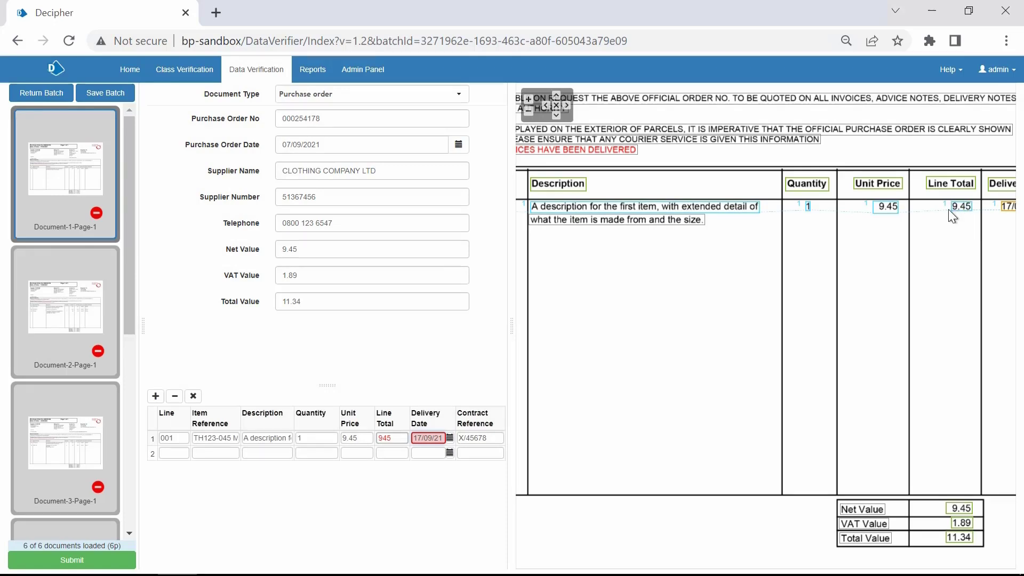
pyautogui.click(954, 209)
pyautogui.click(396, 439)
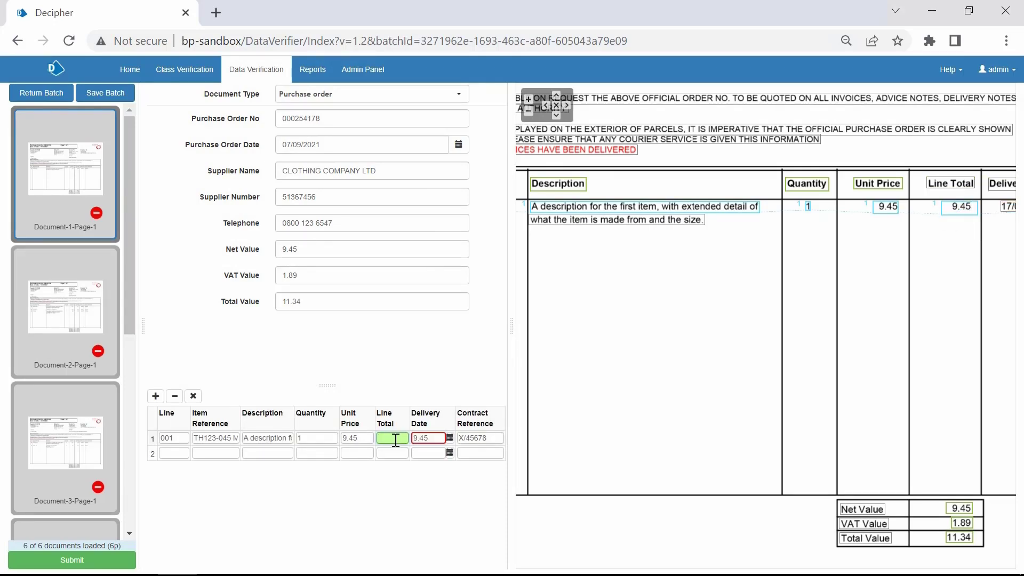
pyautogui.click(960, 213)
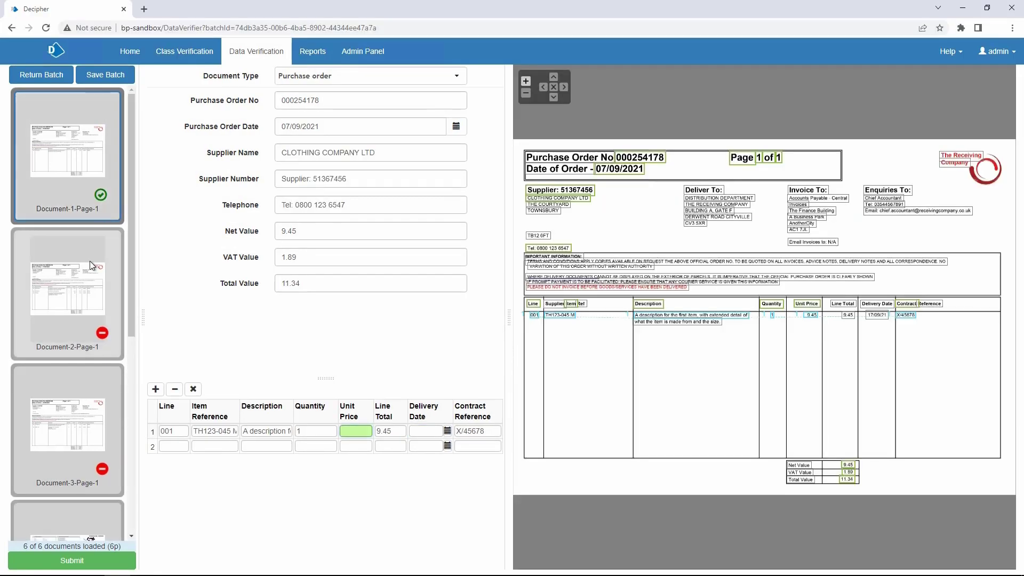
# Open Document-2, check its Purchase Order Date error, and set all Delivery Dates to 23/09/21.
pyautogui.click(89, 261)
pyautogui.click(292, 129)
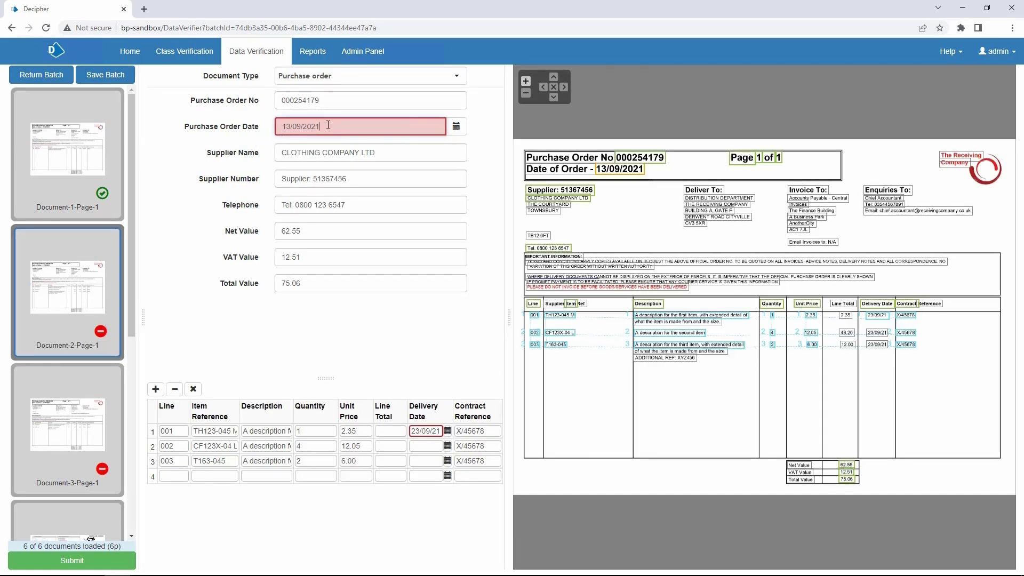
pyautogui.rightClick(614, 172)
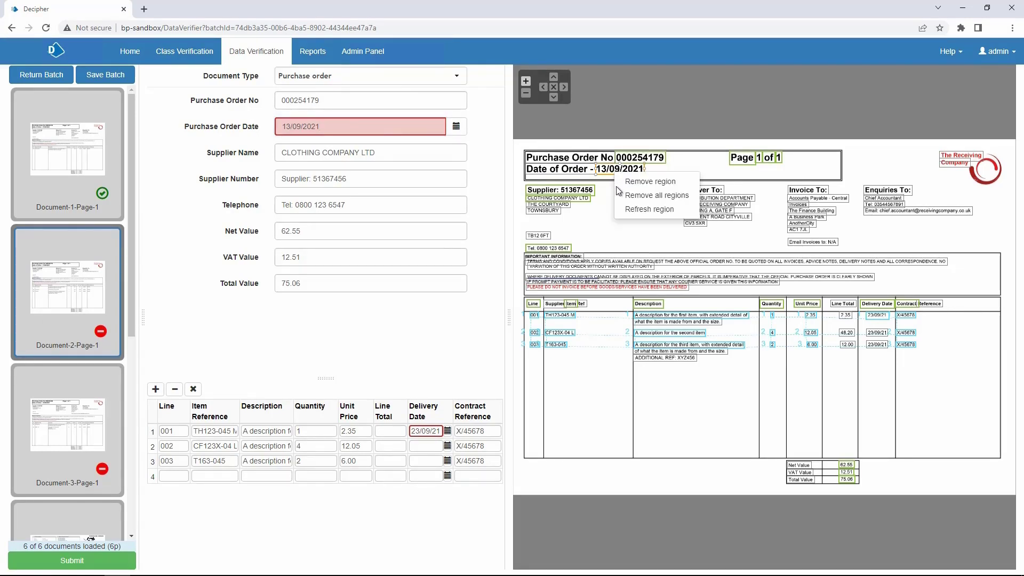
pyautogui.click(634, 208)
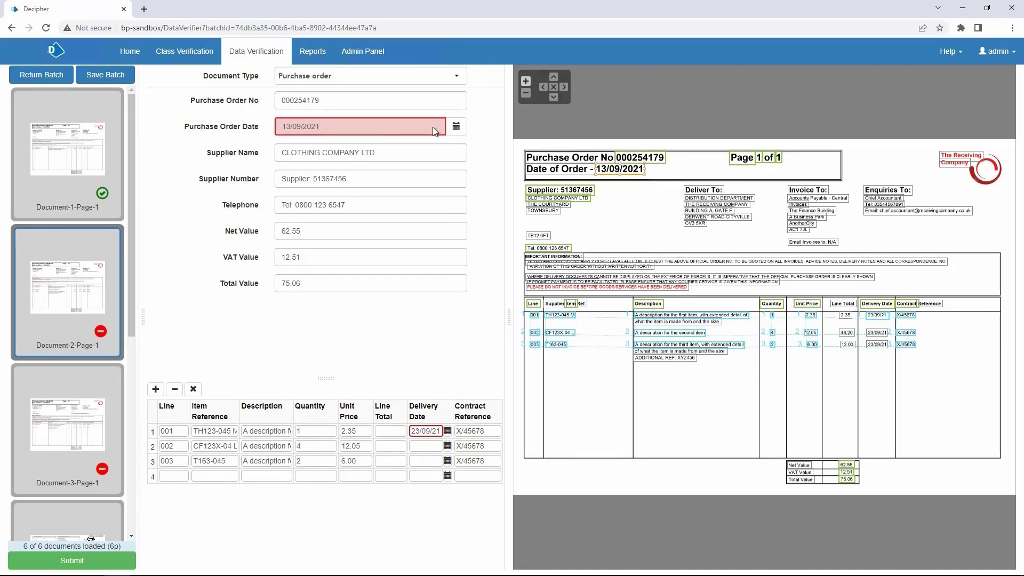
pyautogui.click(368, 126)
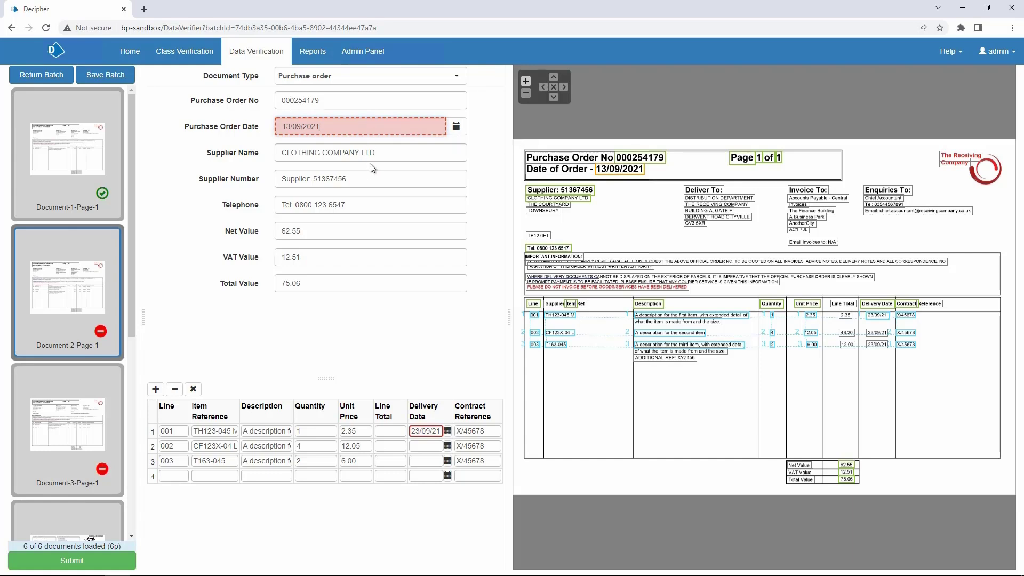
pyautogui.click(435, 431)
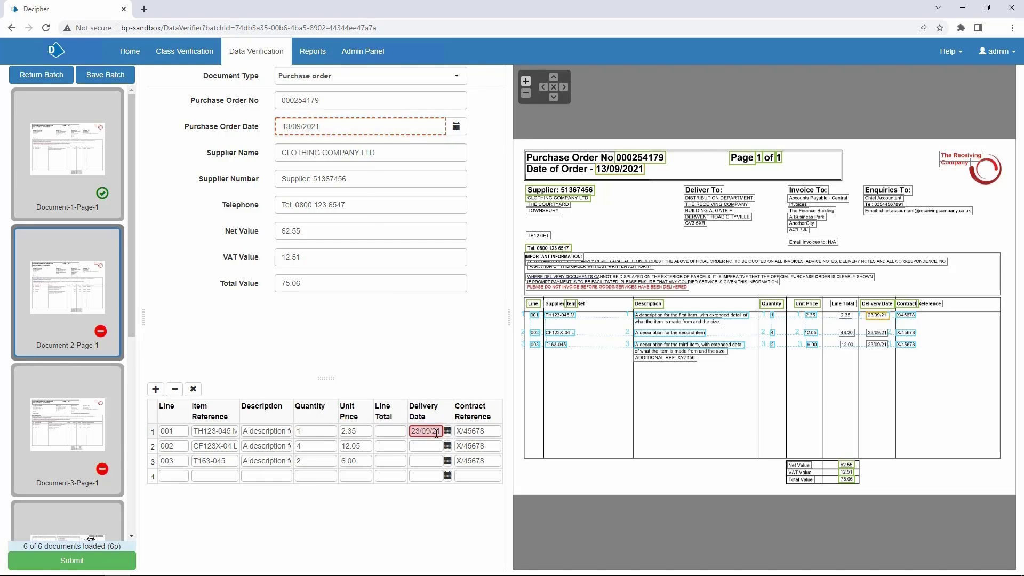
pyautogui.click(876, 320)
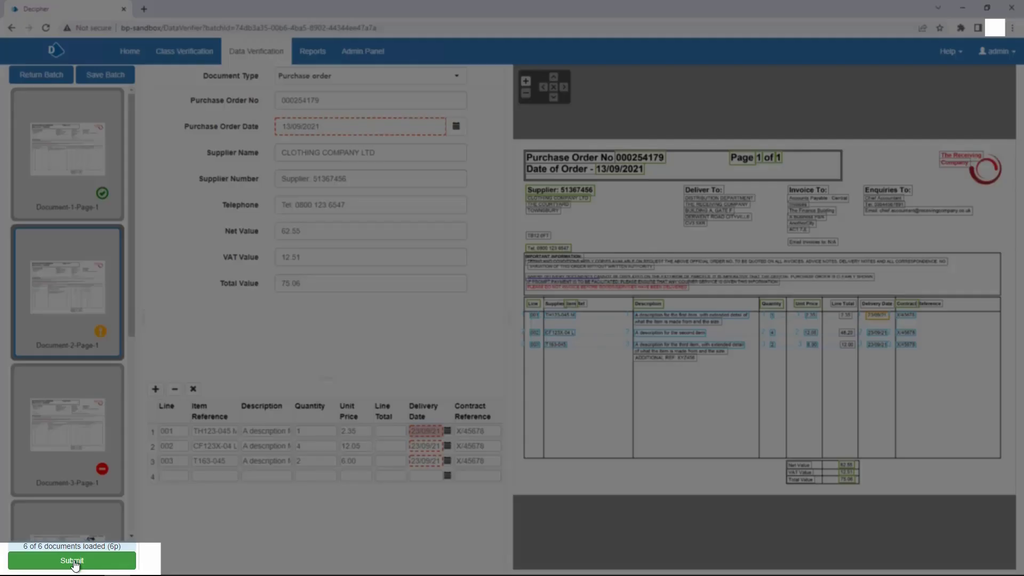
# Submit, refresh Document 3's 24/09/2021 order date region, resubmit, and accept all soft warnings.
pyautogui.click(74, 563)
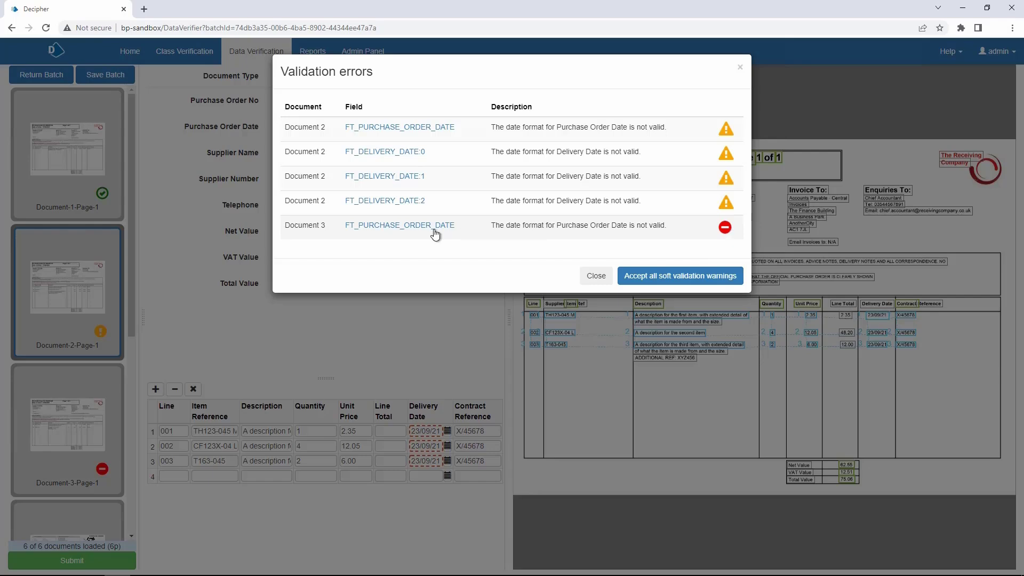
pyautogui.click(400, 231)
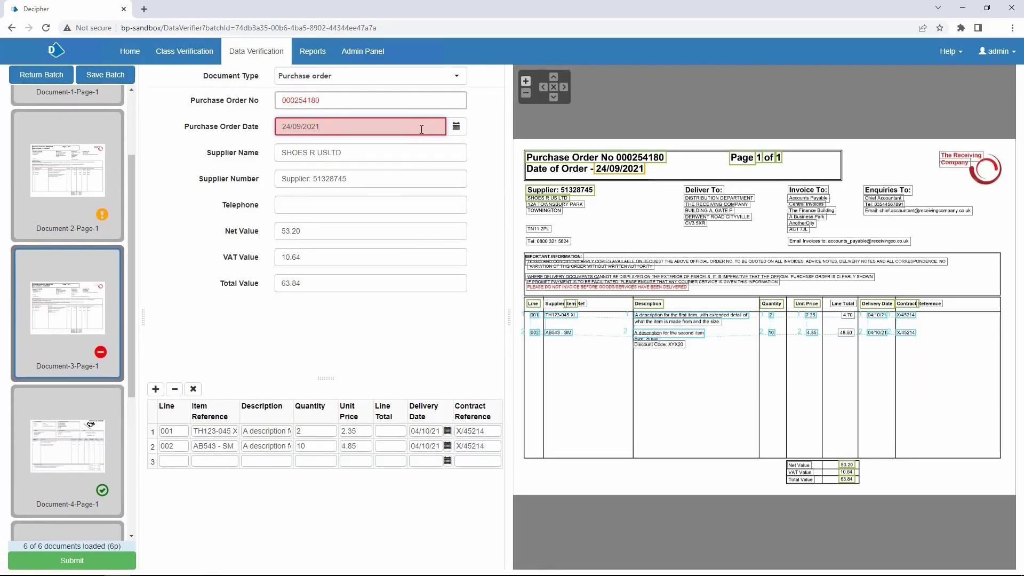
pyautogui.click(607, 170)
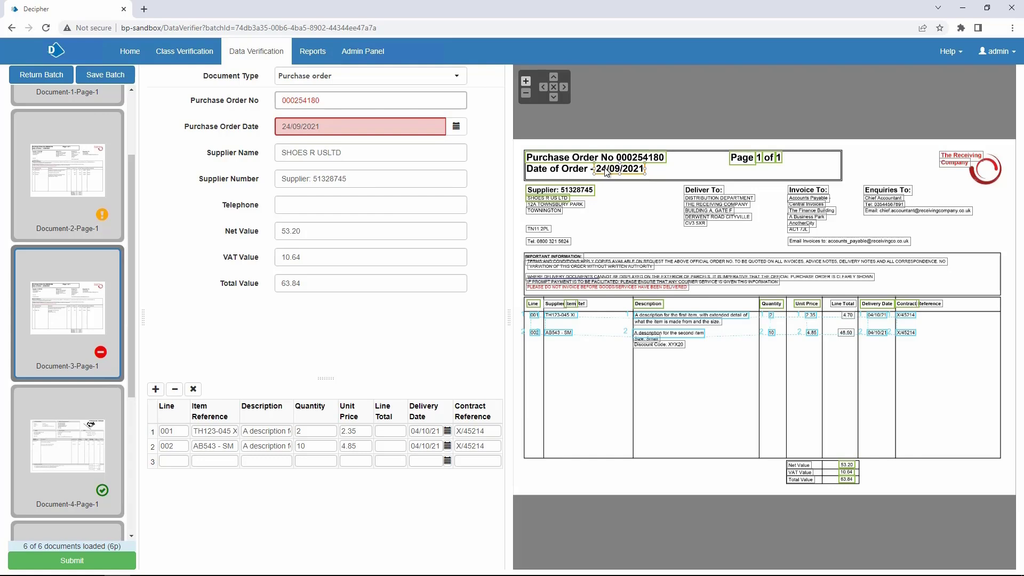
pyautogui.click(617, 203)
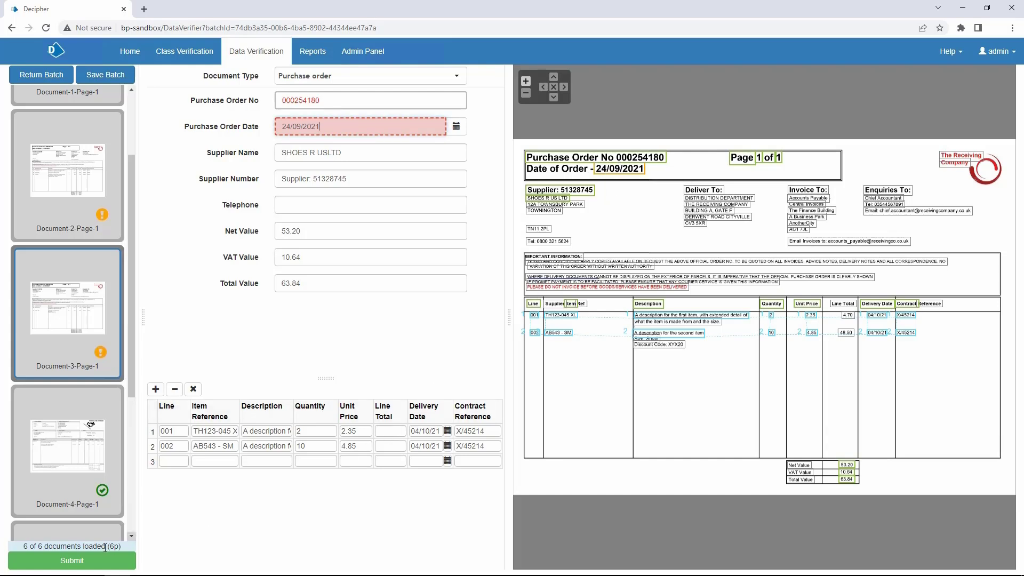
pyautogui.click(92, 564)
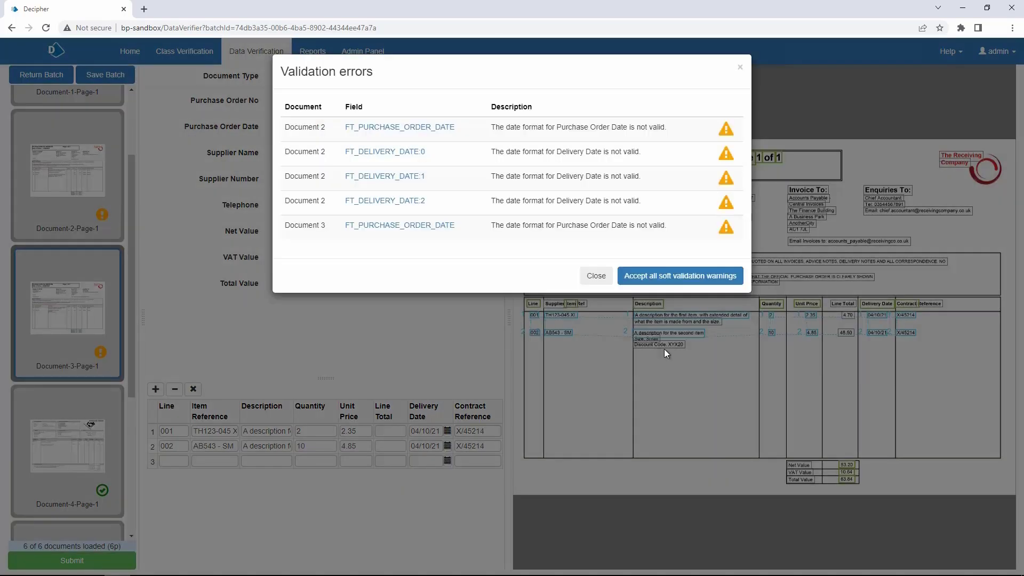
pyautogui.click(729, 283)
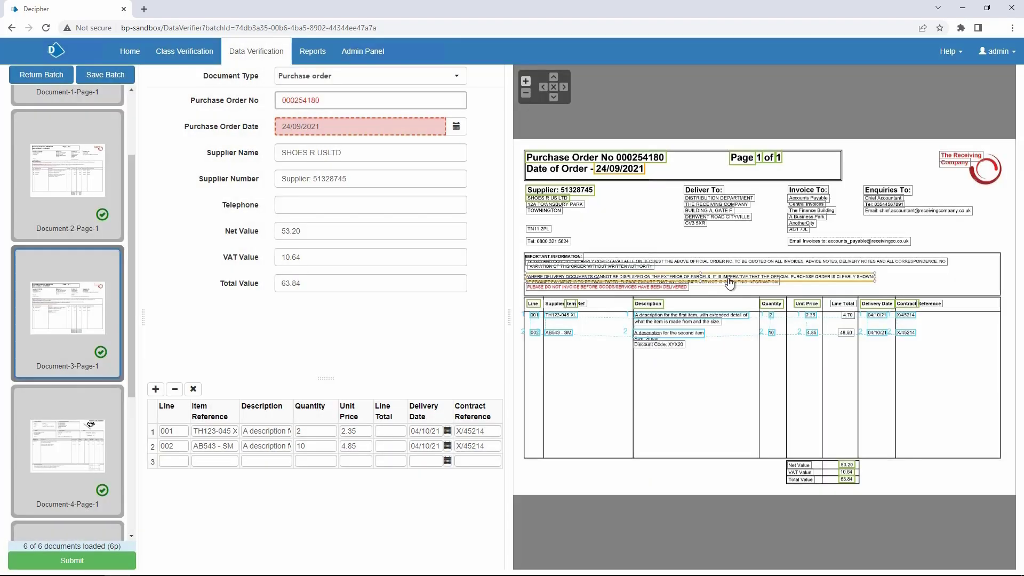